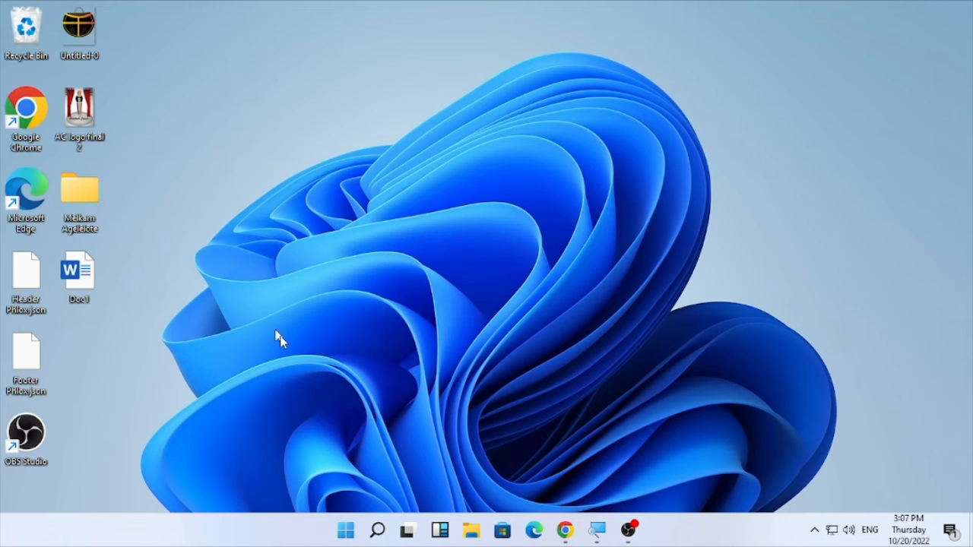
Step: Search Windows for "troubleshoot", open Troubleshoot settings and go to the additional troubleshooters
left_click(378, 530)
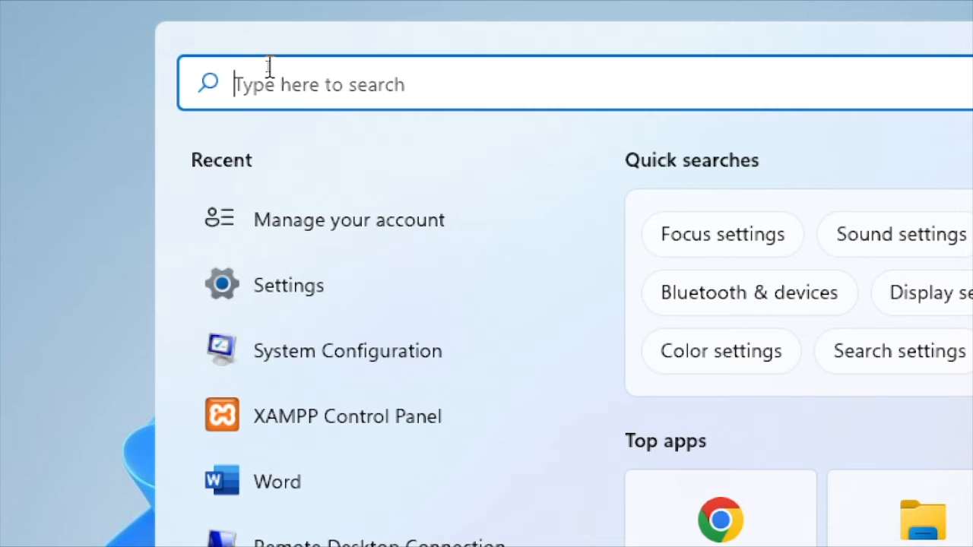
type("troub")
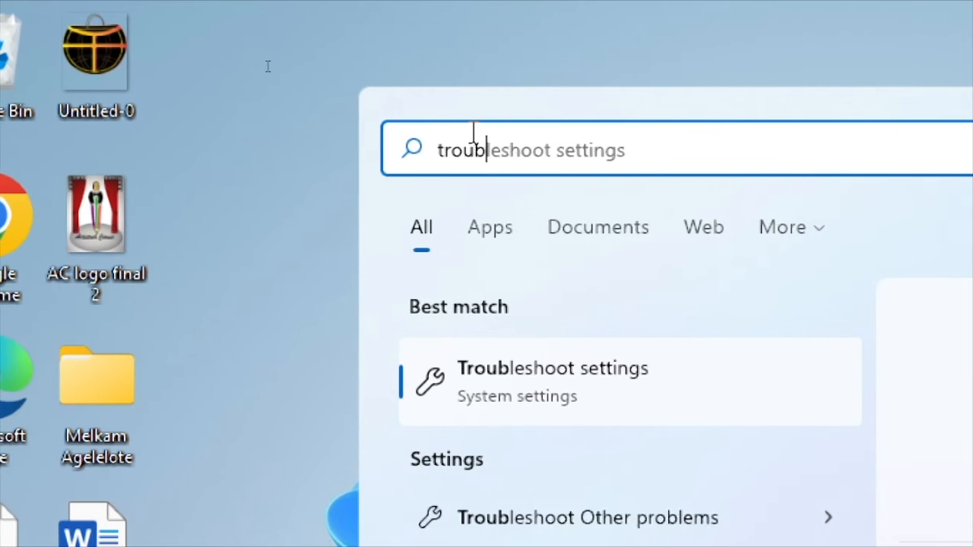
type("leshoot")
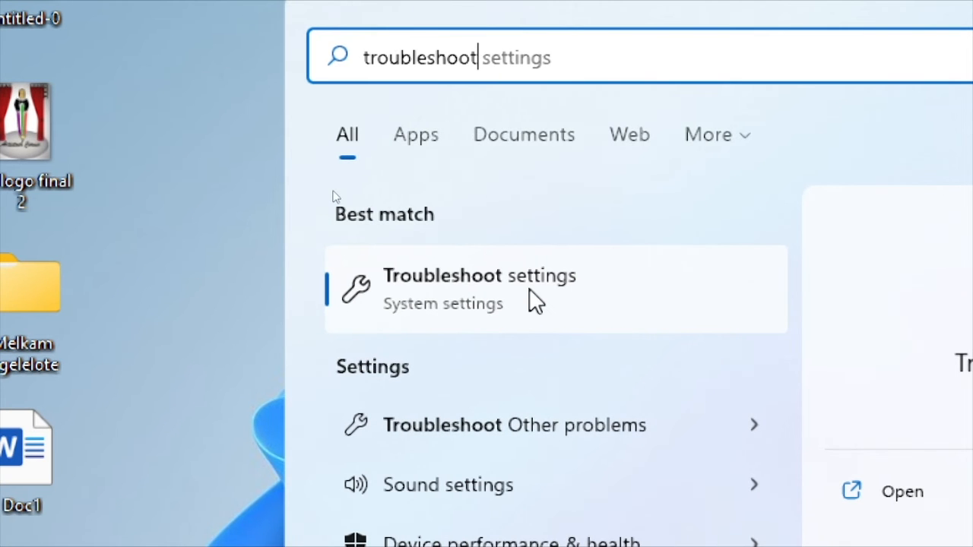
left_click(534, 301)
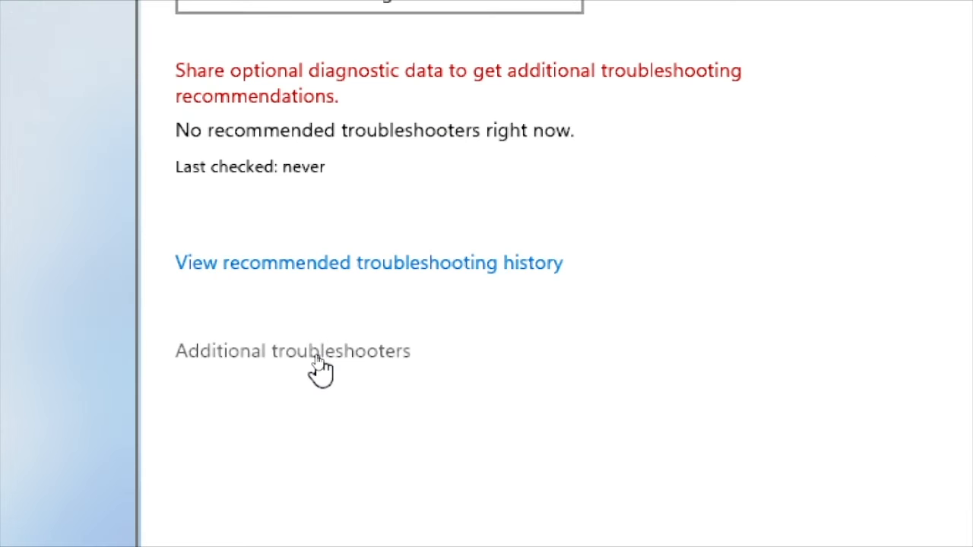
left_click(319, 358)
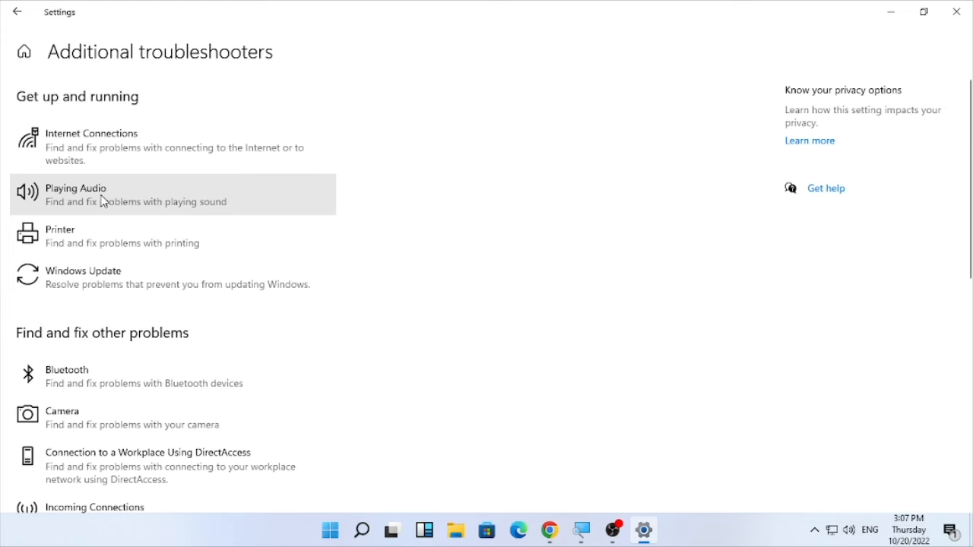
Step: Run the Keyboard troubleshooter, then close it and the Settings window
scroll(103, 201, "down", 5)
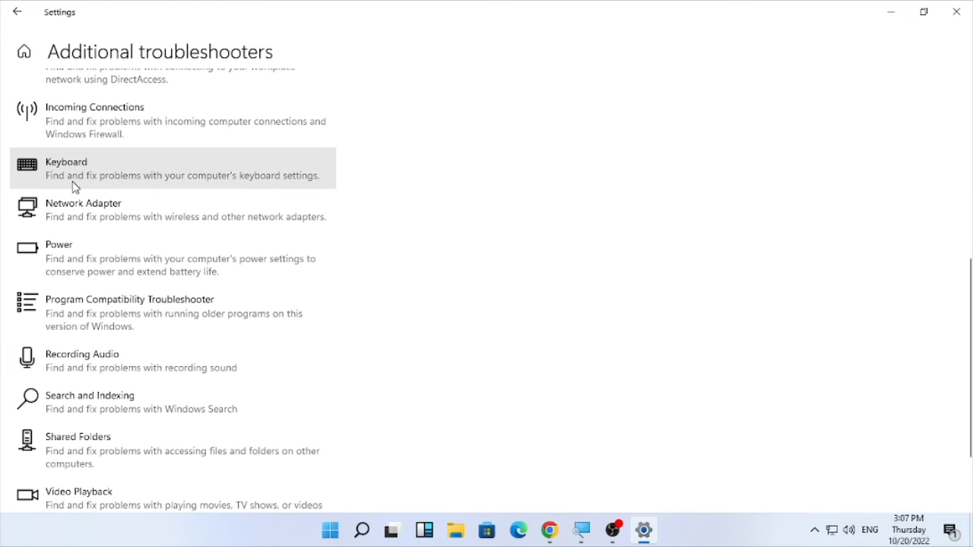
left_click(140, 179)
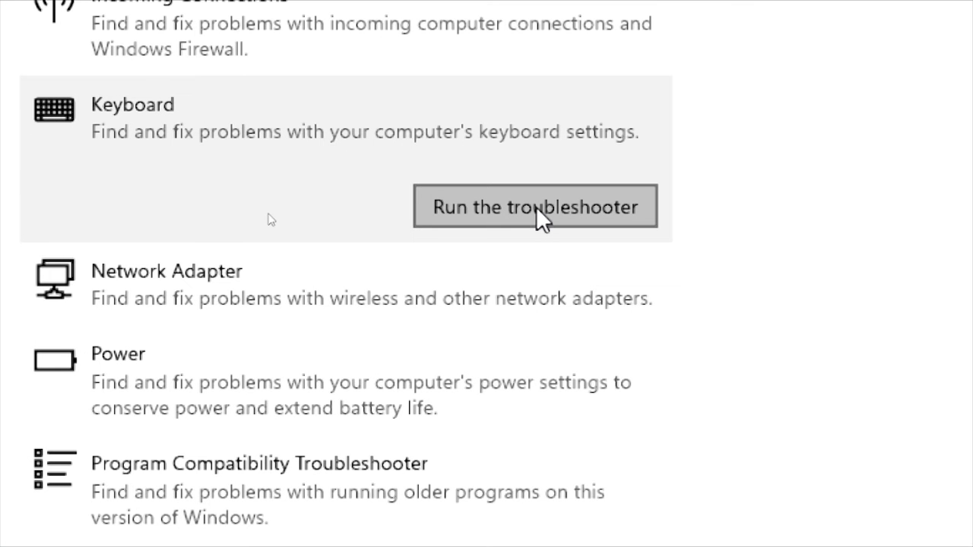
left_click(536, 206)
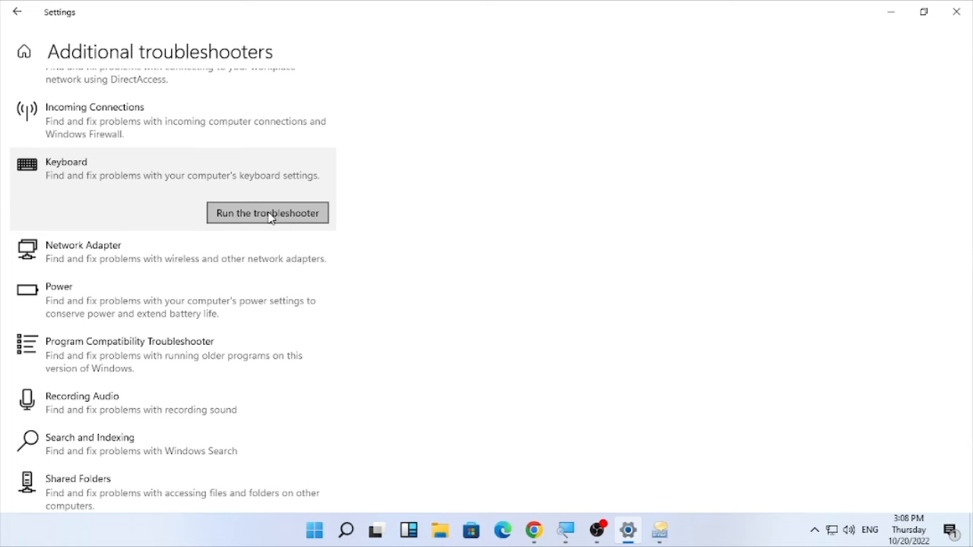
left_click(266, 221)
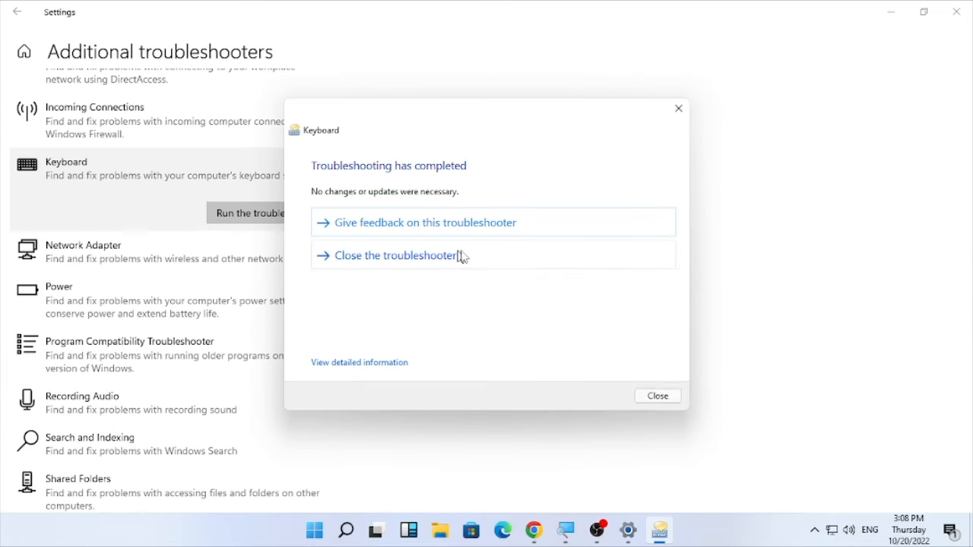
left_click(671, 397)
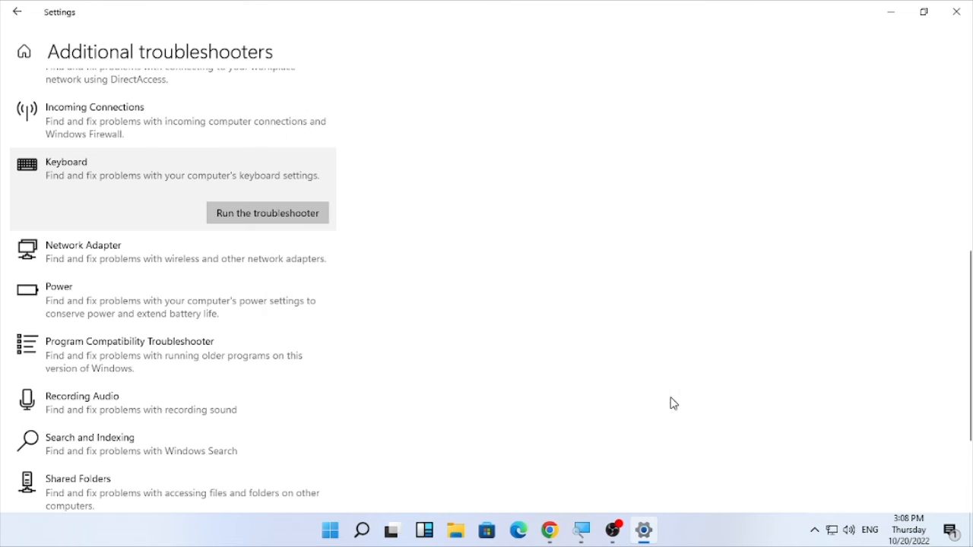
left_click(969, 6)
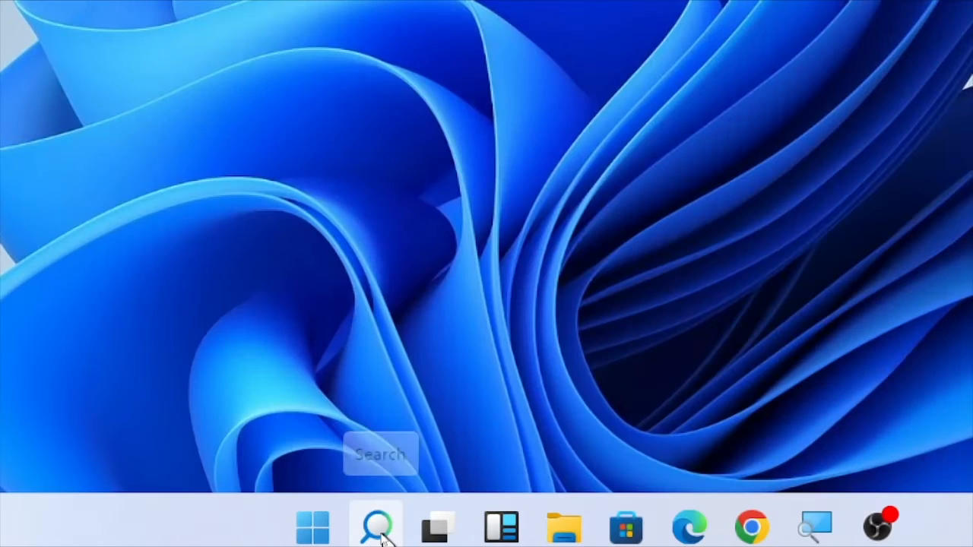
Step: Search Windows for "msconfig", open System Configuration and choose Normal startup
left_click(378, 526)
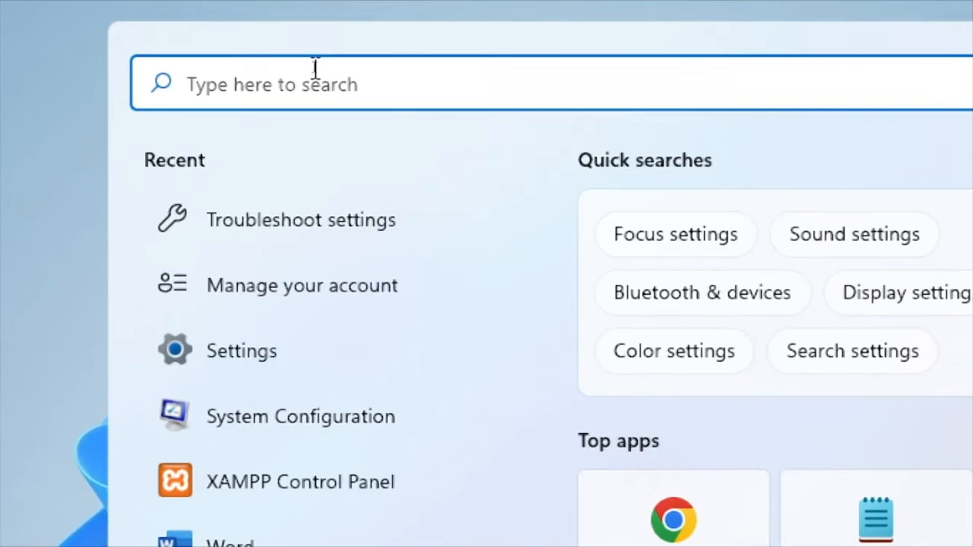
type("mscon")
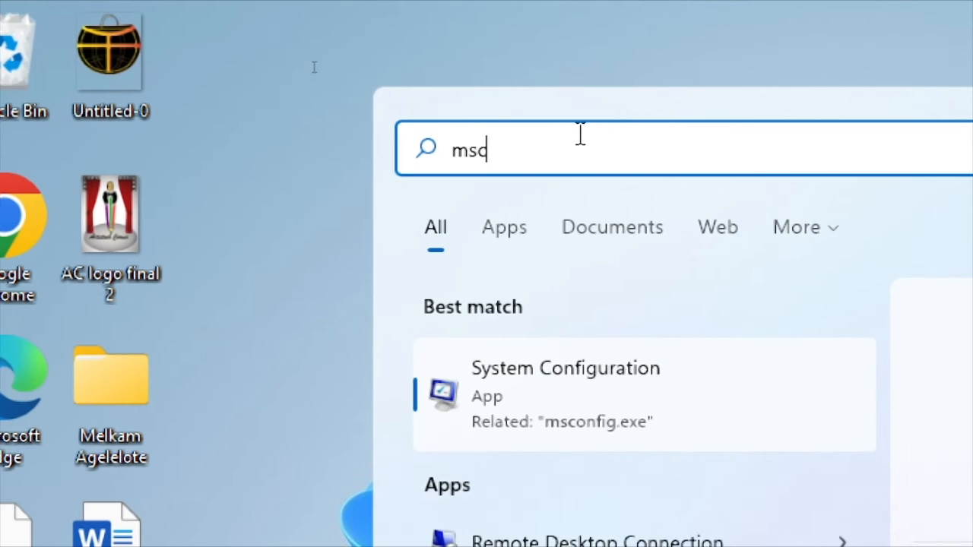
type("fig")
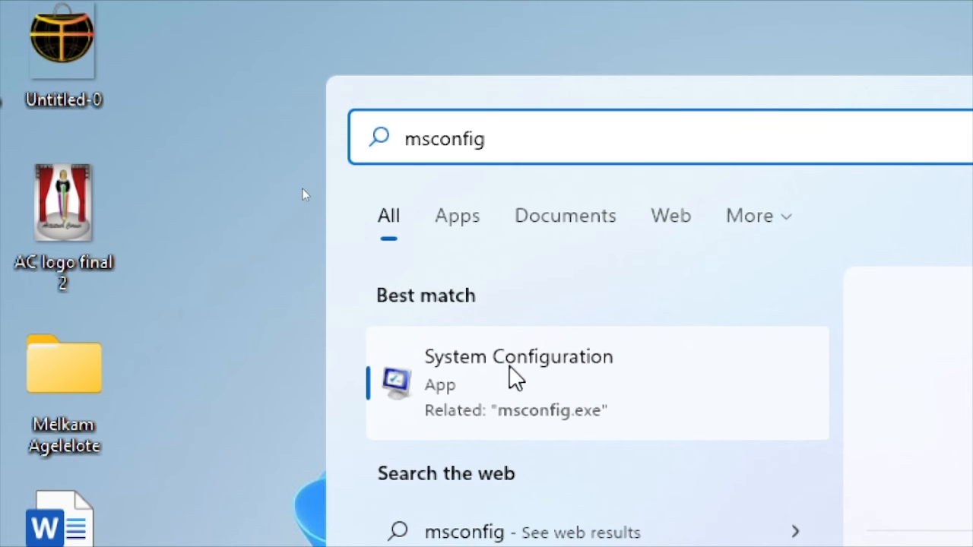
left_click(570, 385)
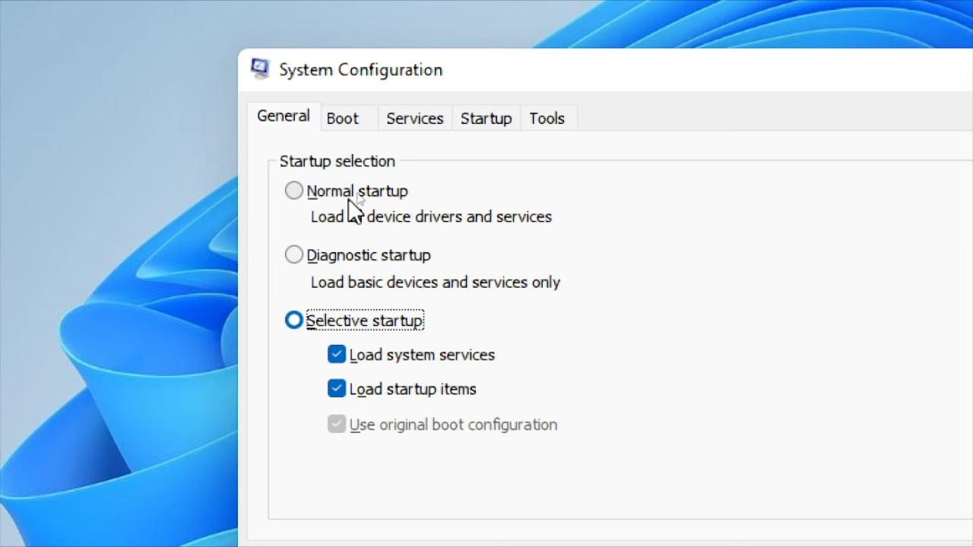
left_click(295, 197)
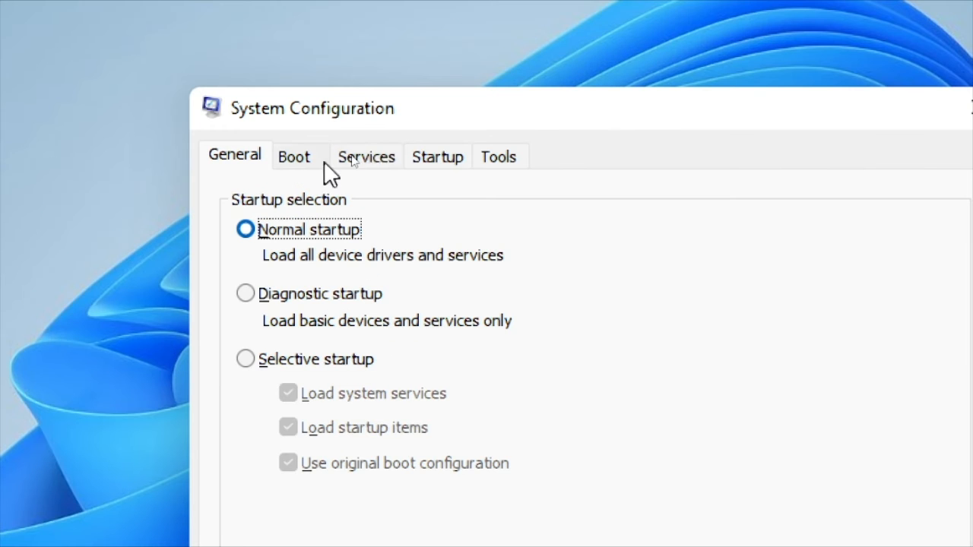
Step: Hide all Microsoft services, disable all the remaining services, apply the change and exit System Configuration without restarting
left_click(365, 158)
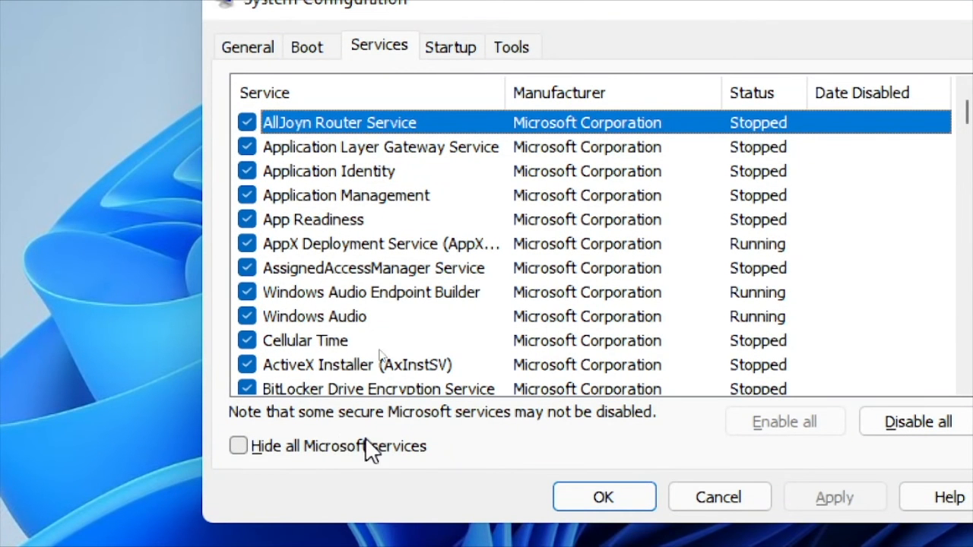
left_click(240, 447)
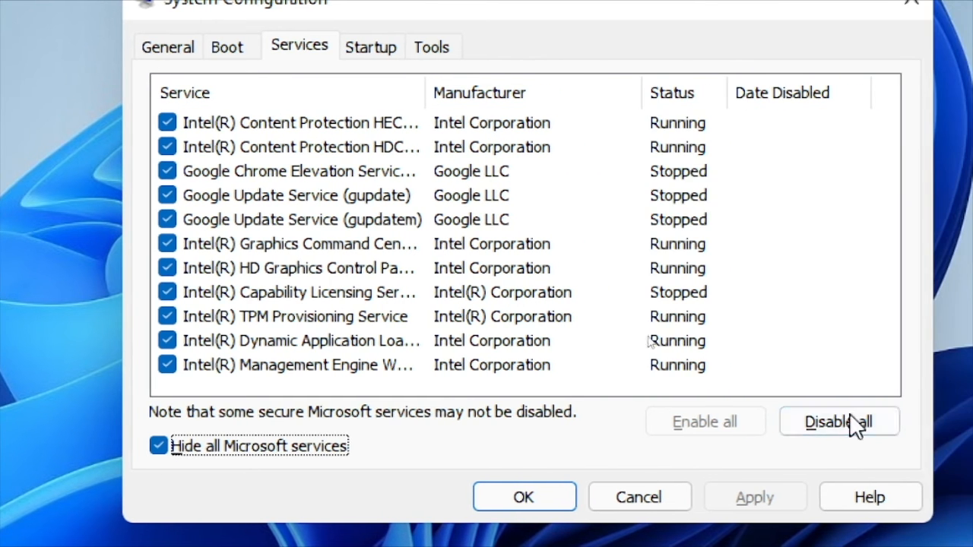
left_click(836, 420)
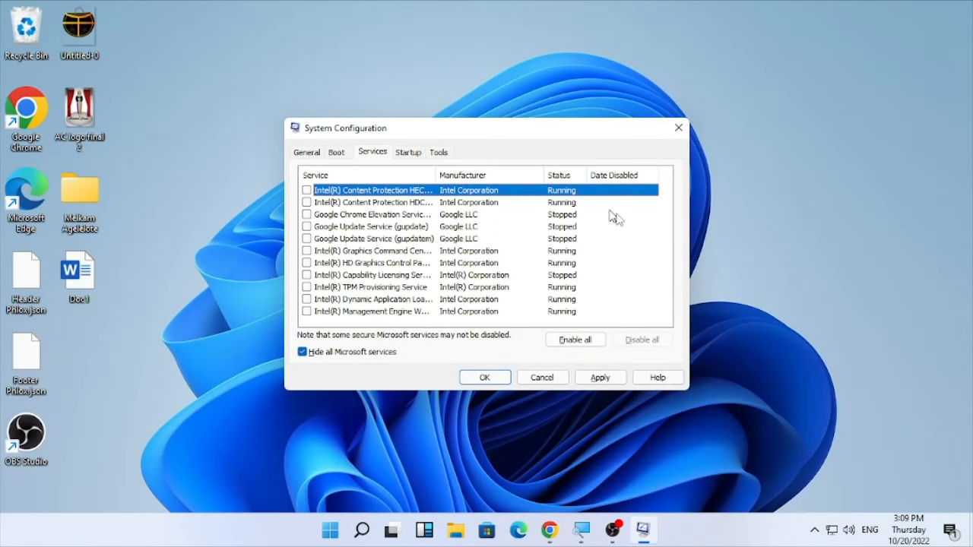
left_click(602, 382)
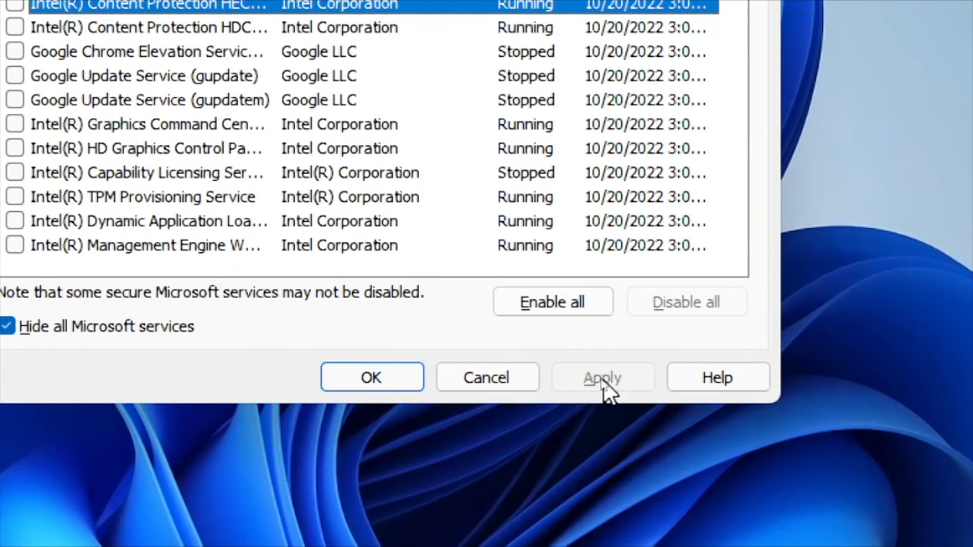
left_click(362, 378)
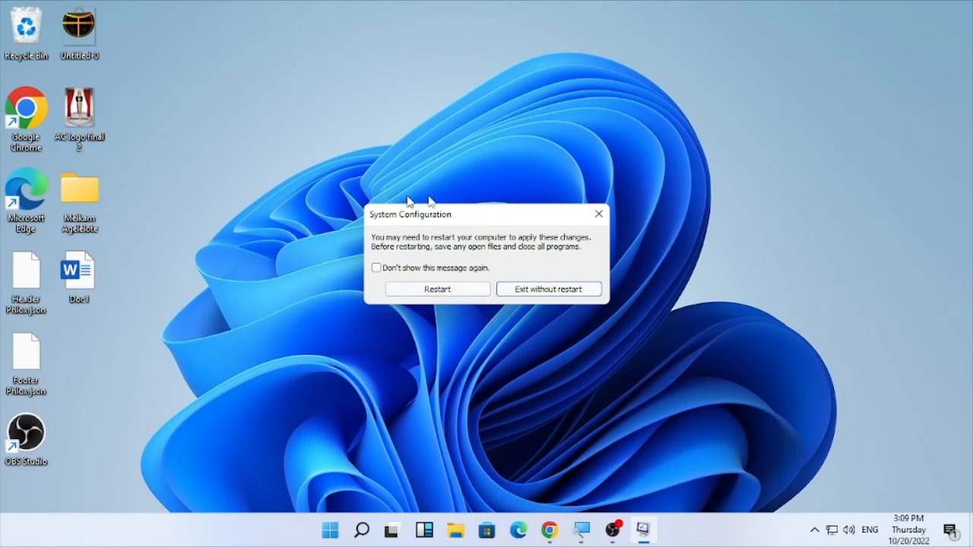
left_click(457, 300)
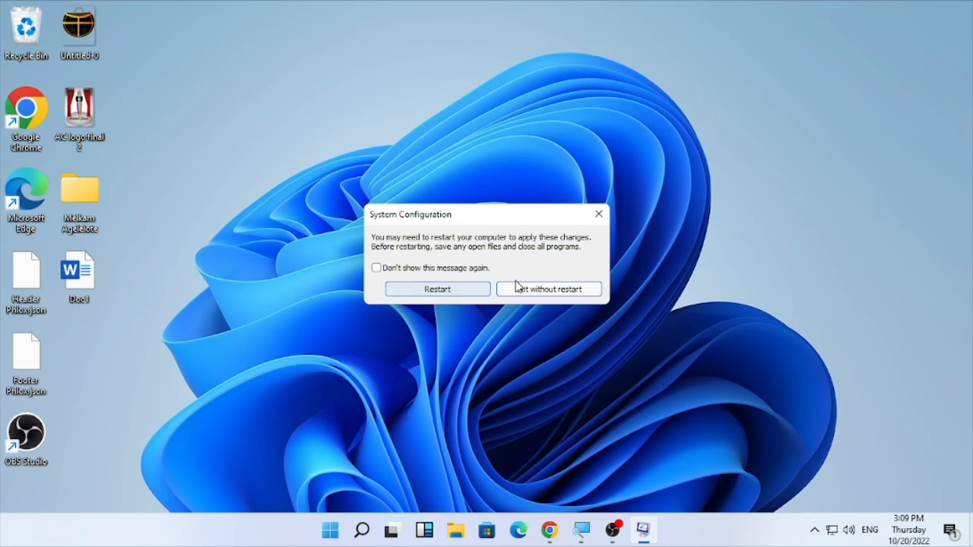
left_click(580, 297)
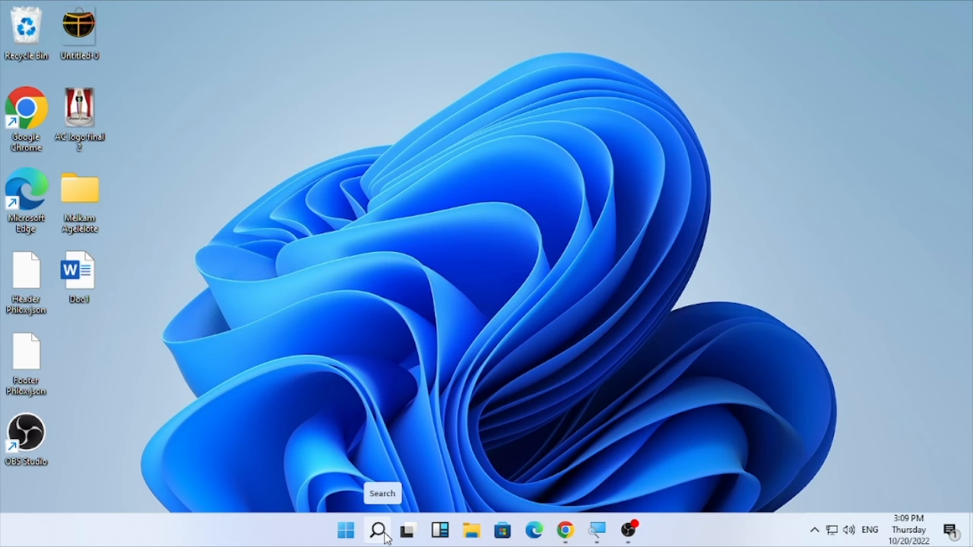
Step: Search Windows for "account", open the account settings and go to Family & other users
left_click(384, 537)
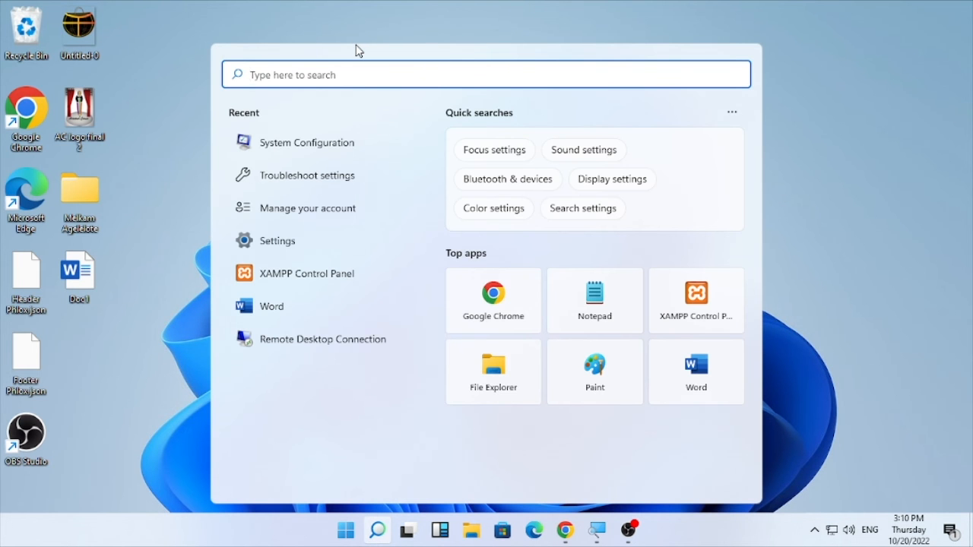
type("accoun")
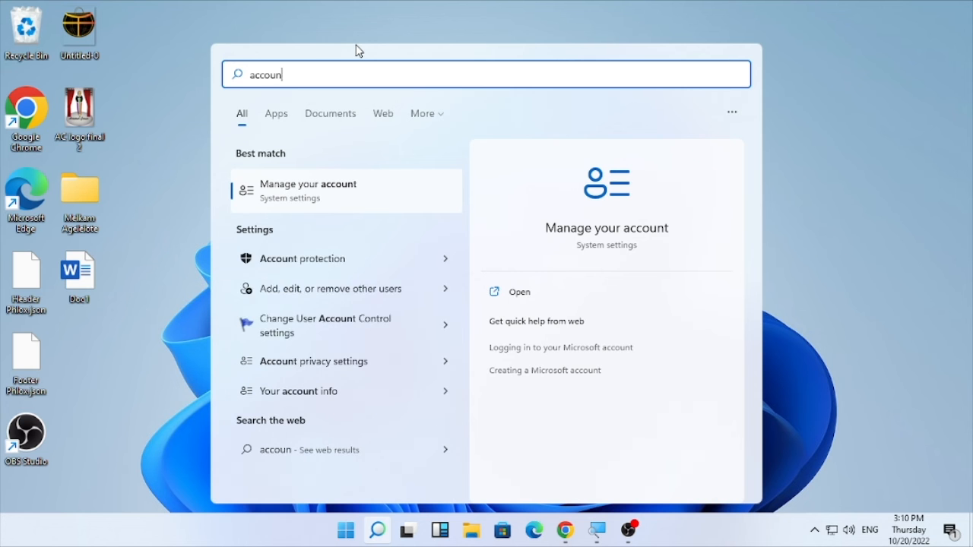
type("t")
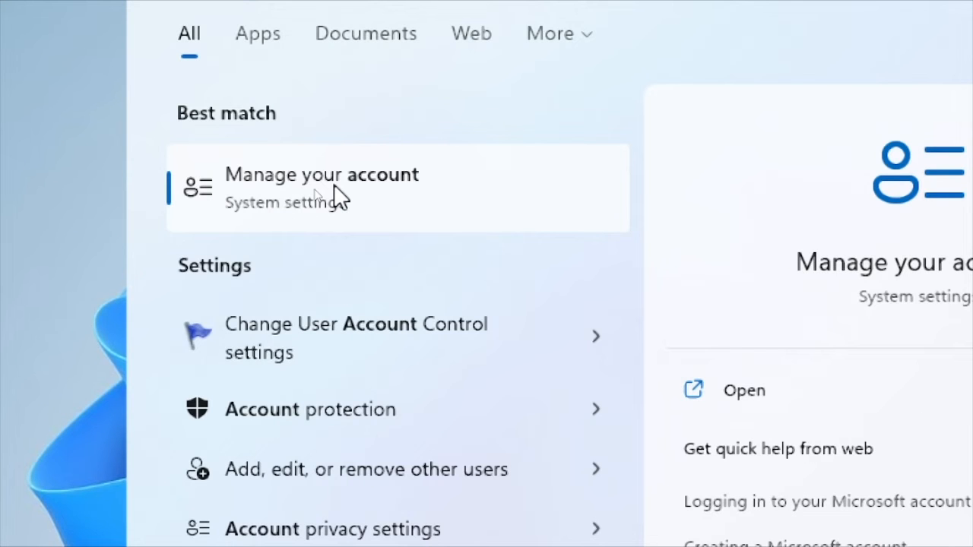
left_click(335, 196)
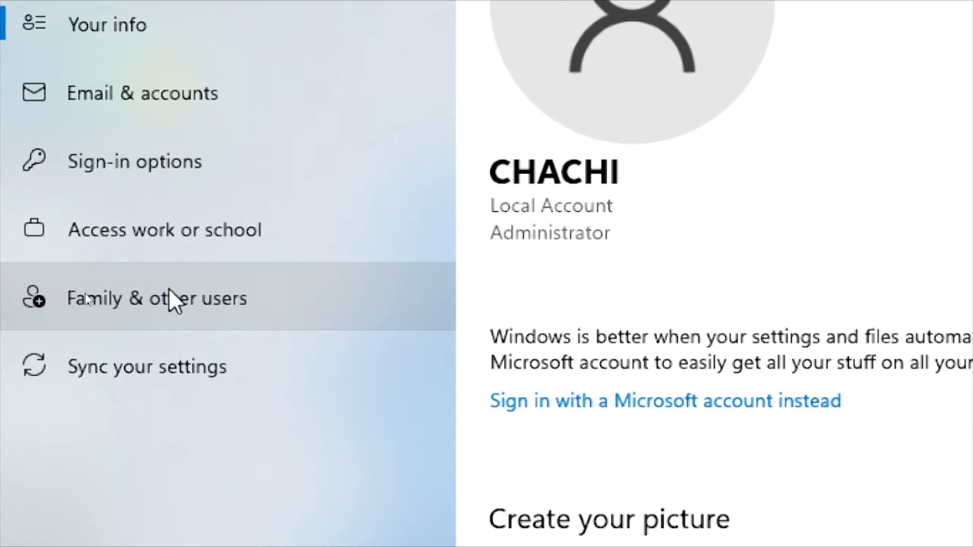
left_click(171, 301)
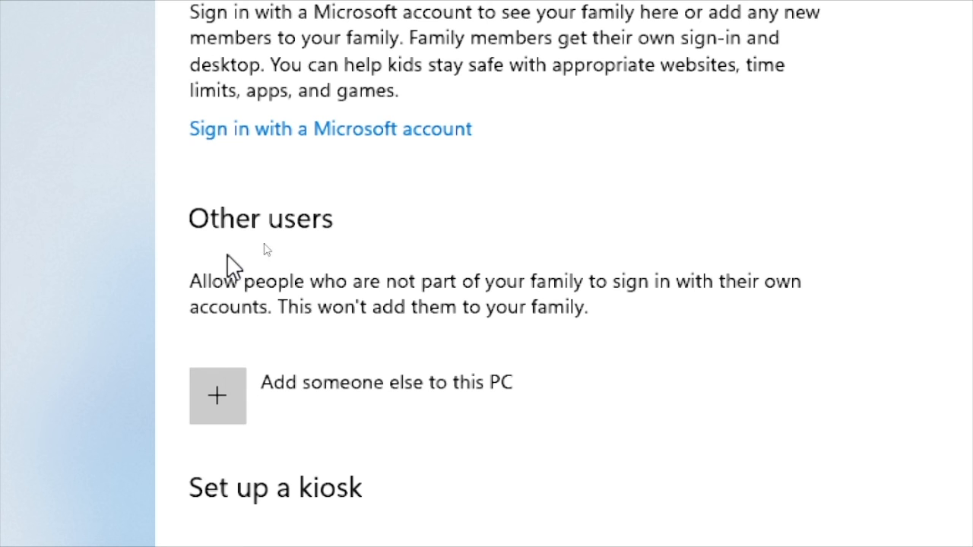
Step: Start adding another user to this PC without sign-in information or a Microsoft account, and back out of the blank user form
left_click(407, 410)
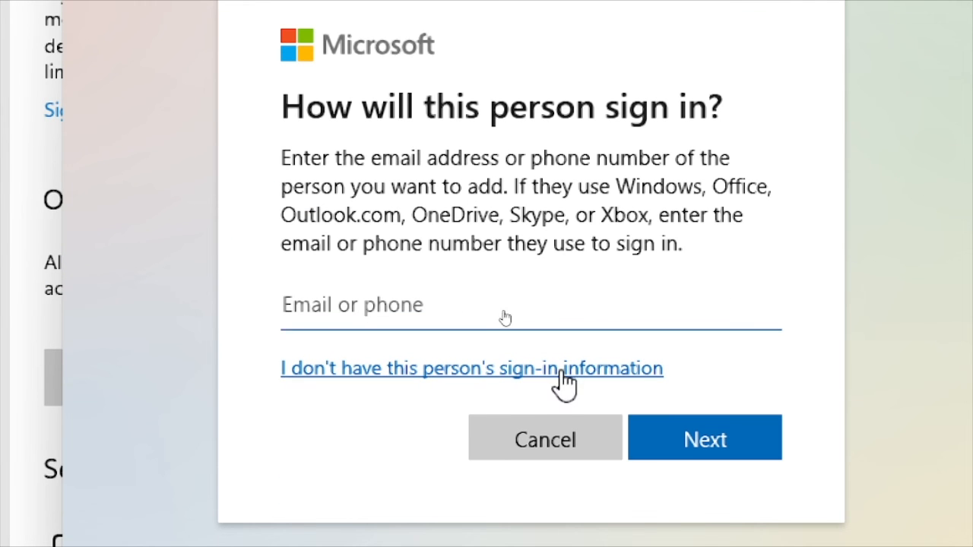
left_click(560, 370)
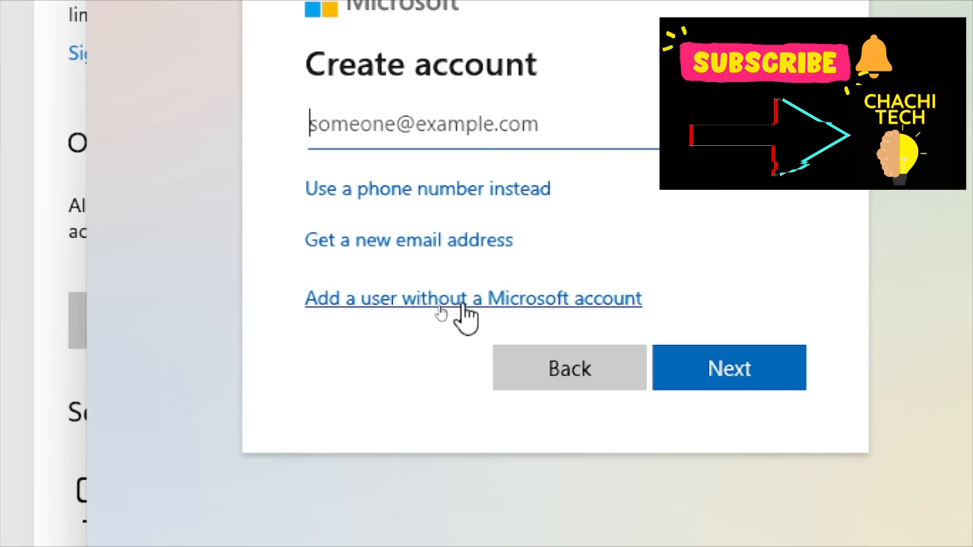
left_click(575, 315)
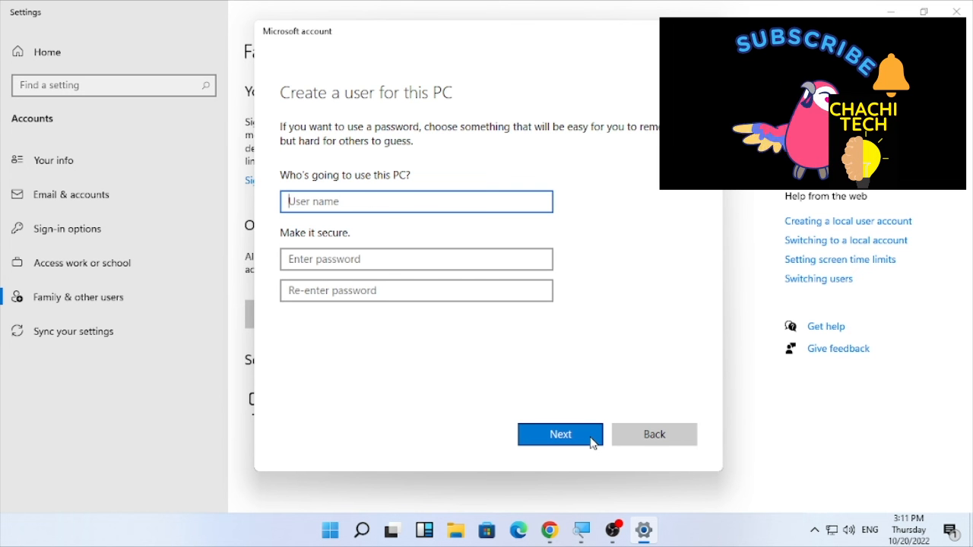
left_click(672, 433)
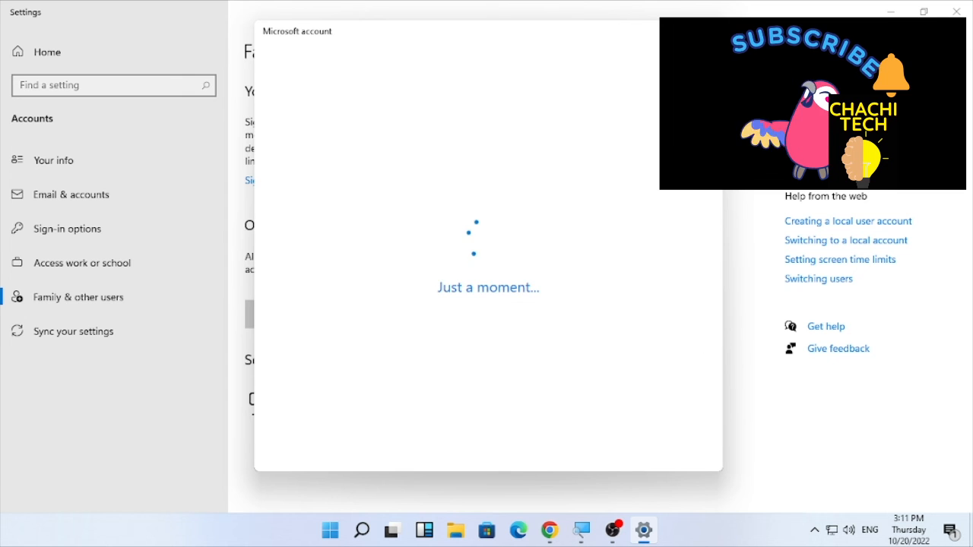